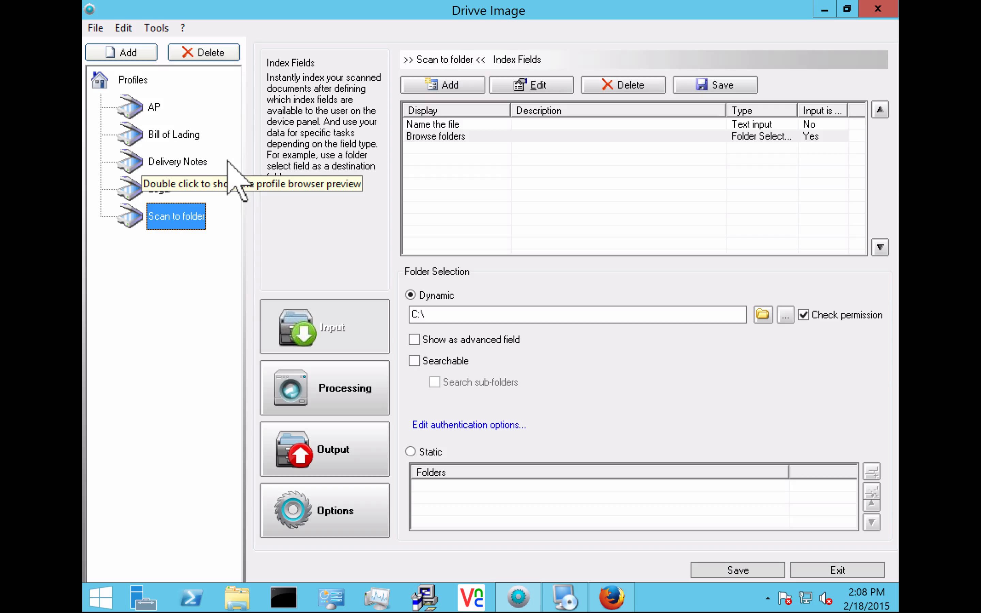
# - Add a new scanner profile named 'Email Myself'
pyautogui.click(140, 61)
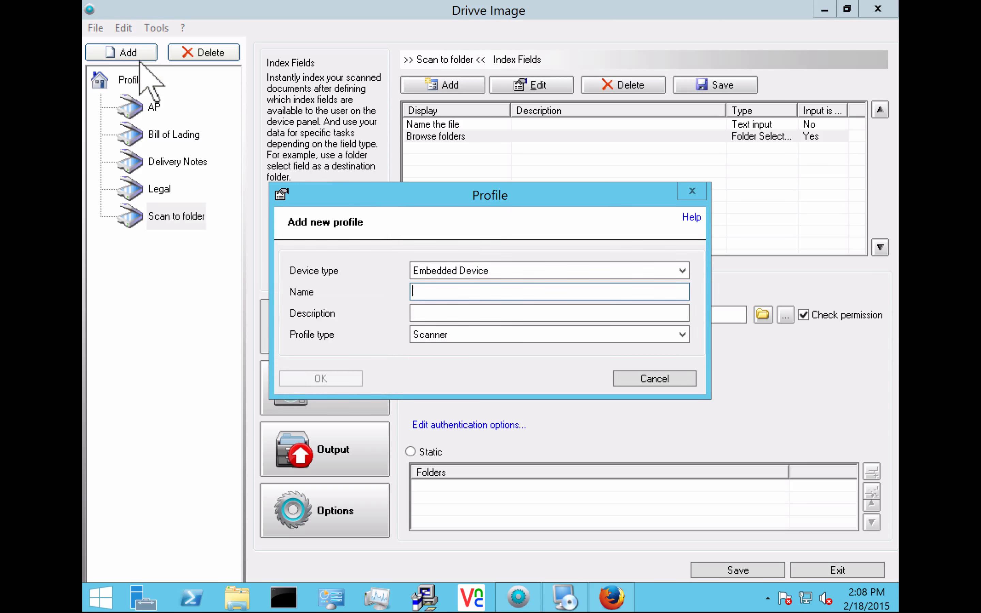
pyautogui.write('Email Myself')
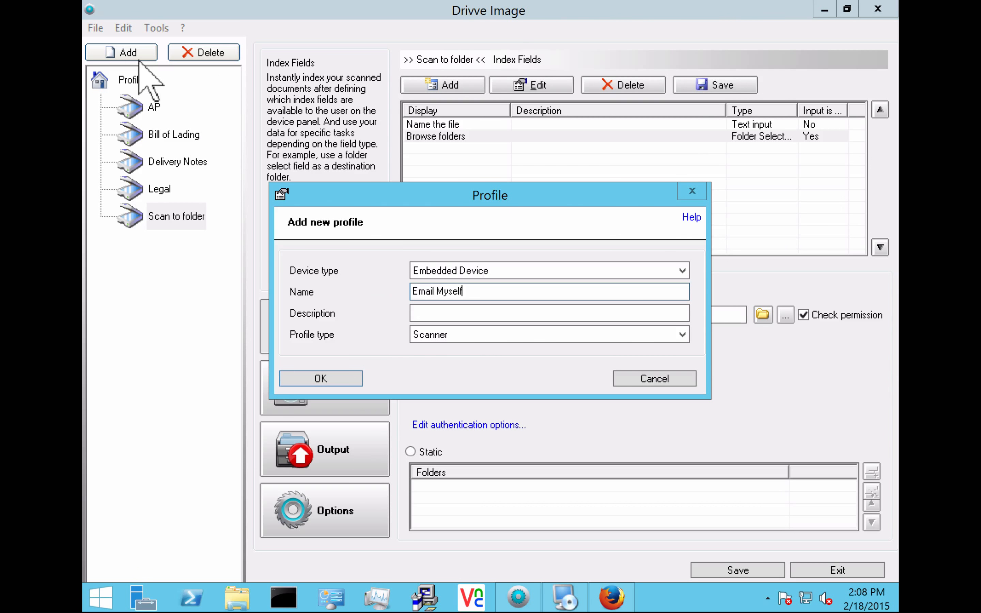
pyautogui.press('Return')
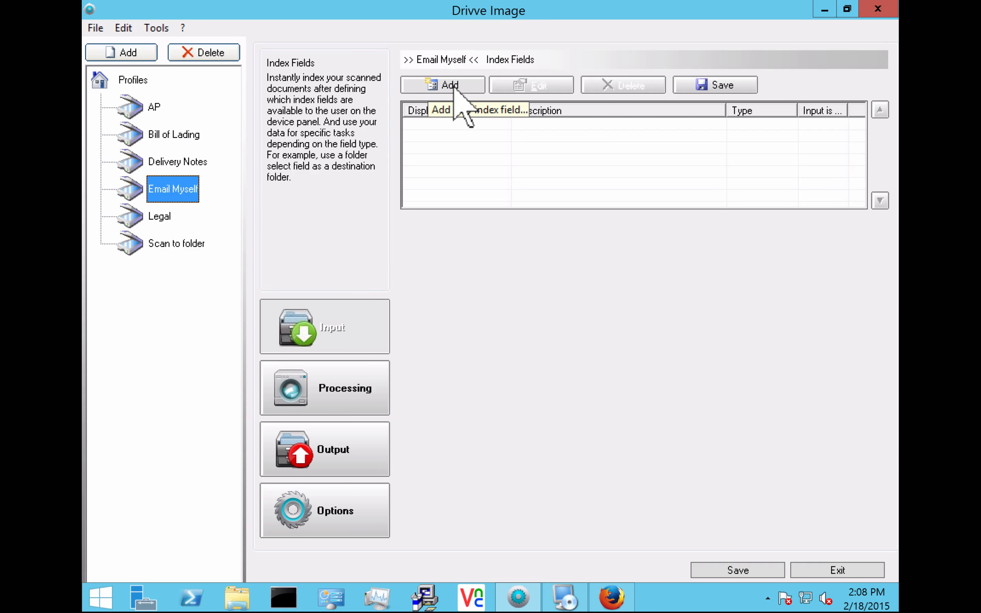
# - Make Convert files panel-selectable, offering PDF (searchable) and Microsoft Word formats
pyautogui.click(333, 383)
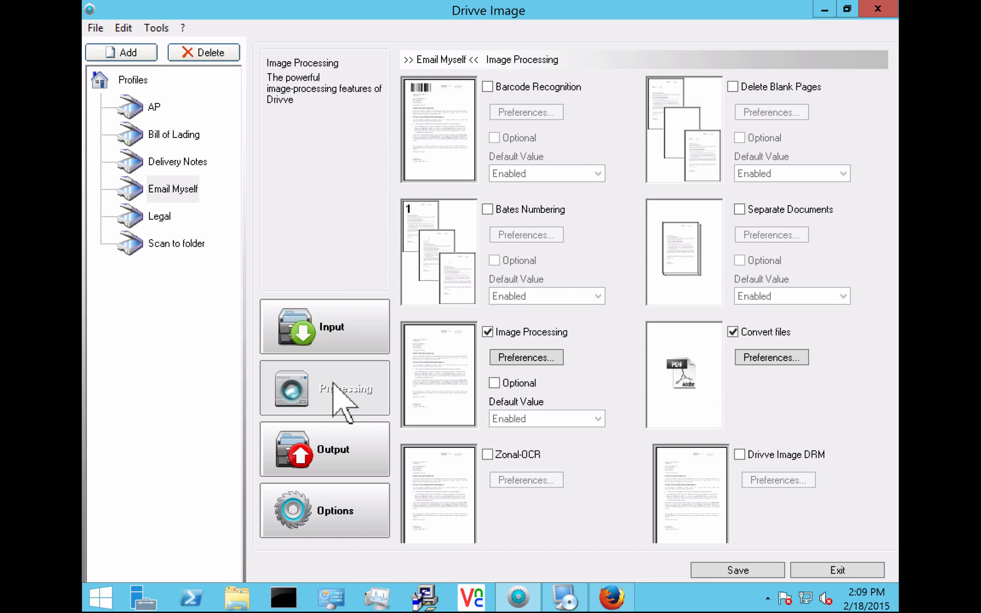
pyautogui.click(774, 358)
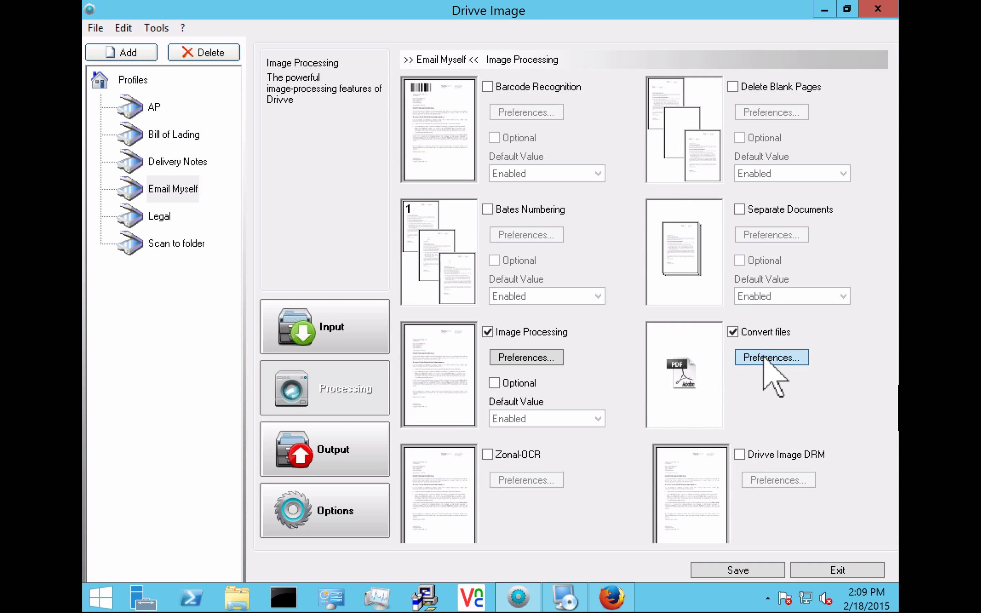
pyautogui.click(340, 240)
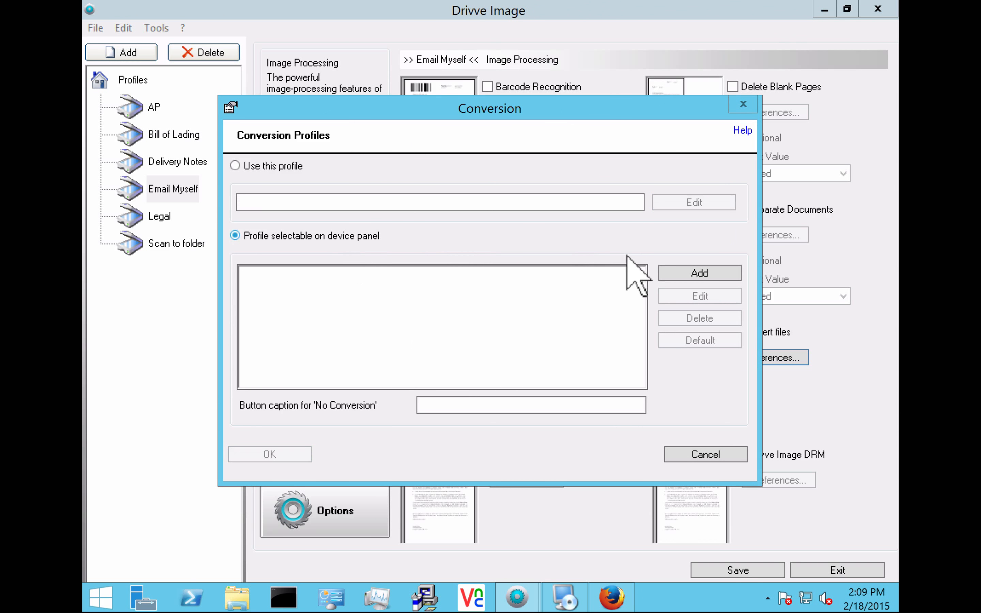
pyautogui.click(689, 278)
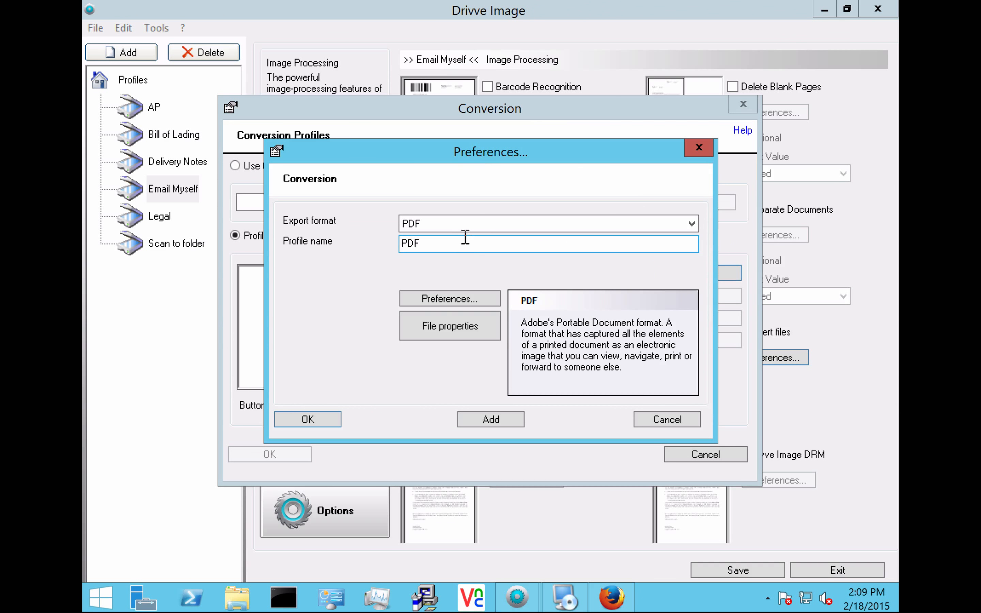
pyautogui.click(464, 225)
pyautogui.click(463, 274)
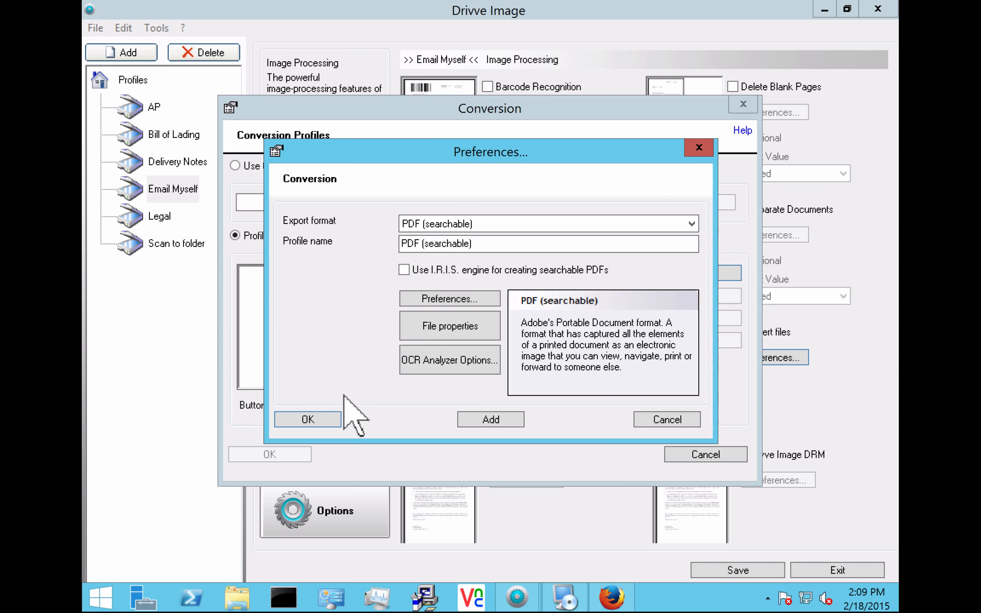
pyautogui.click(314, 423)
pyautogui.click(695, 298)
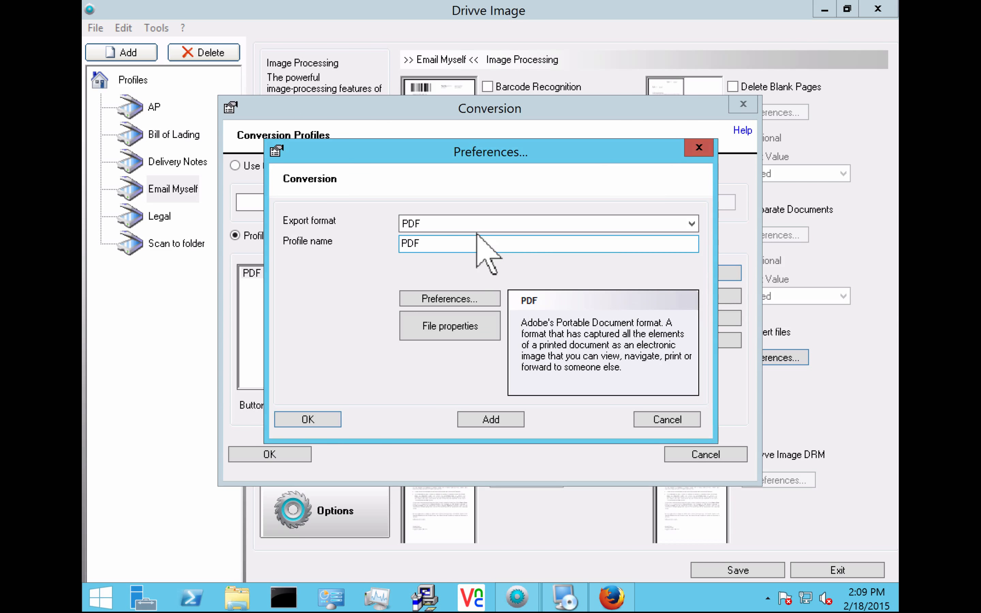
pyautogui.click(460, 227)
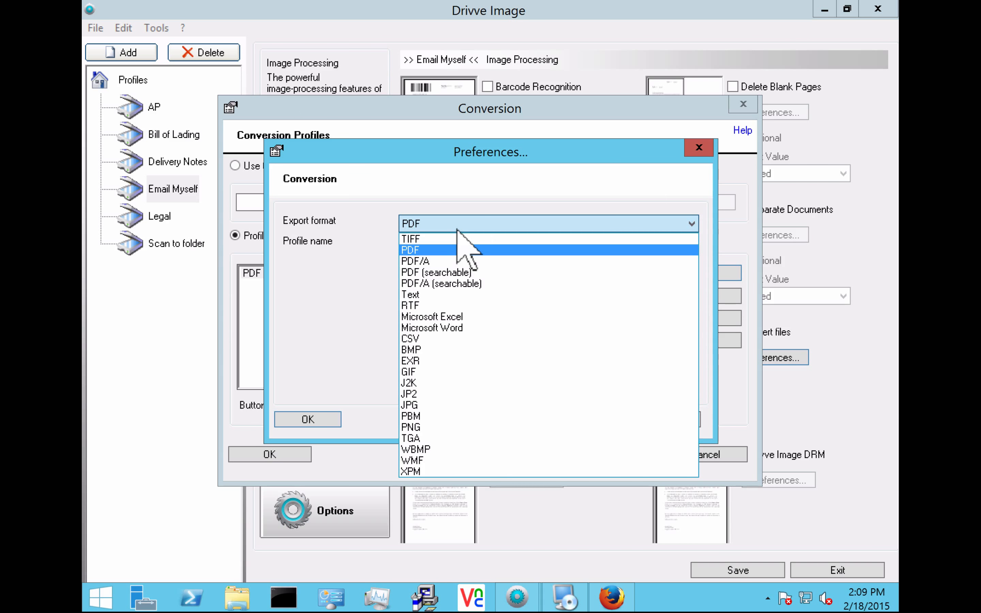
pyautogui.click(417, 331)
pyautogui.click(309, 419)
pyautogui.click(269, 454)
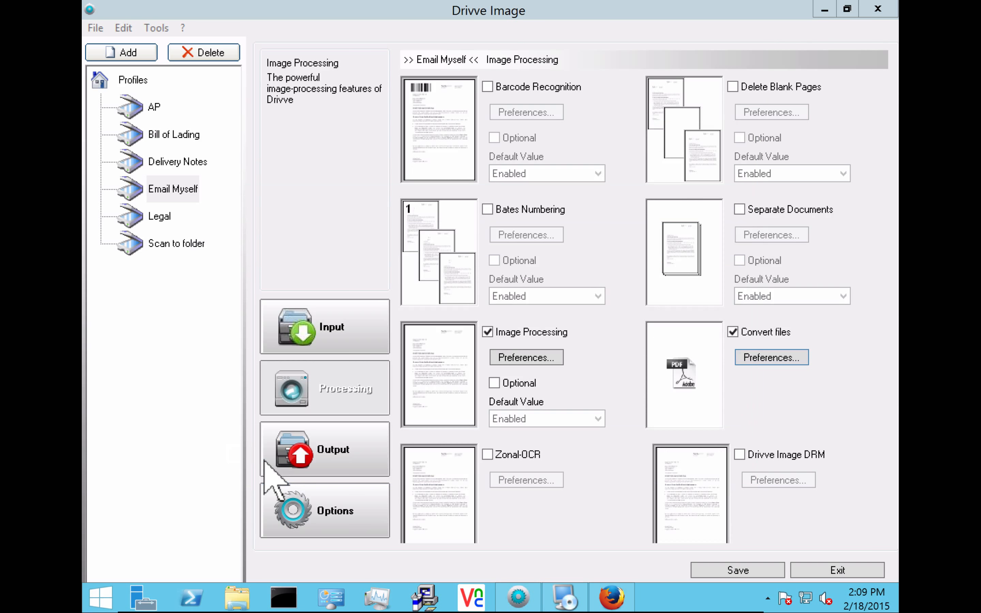
# - Enable E-mail output and set the e-mail server type to SMTP Server
pyautogui.click(320, 451)
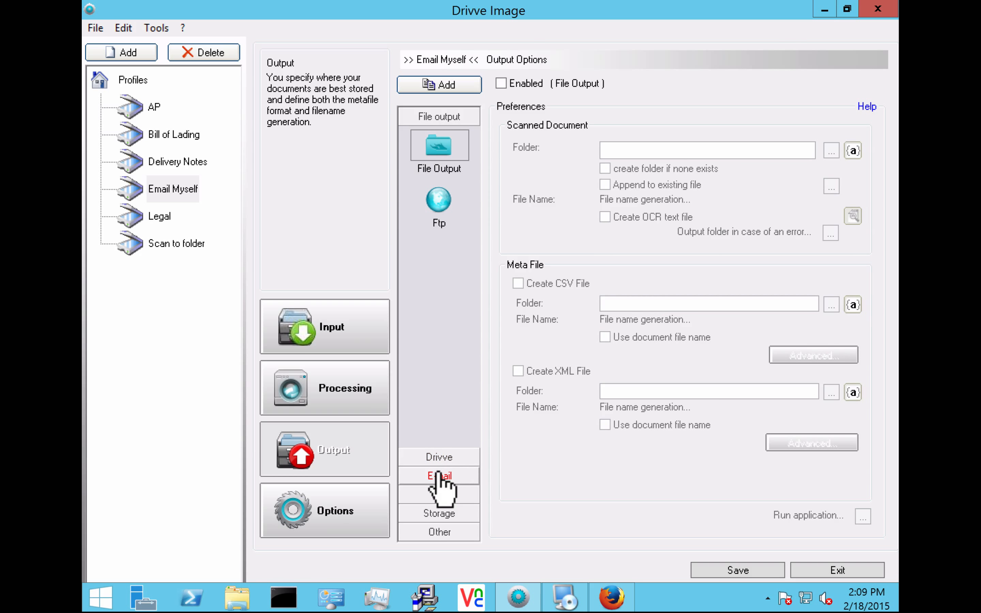
pyautogui.click(439, 476)
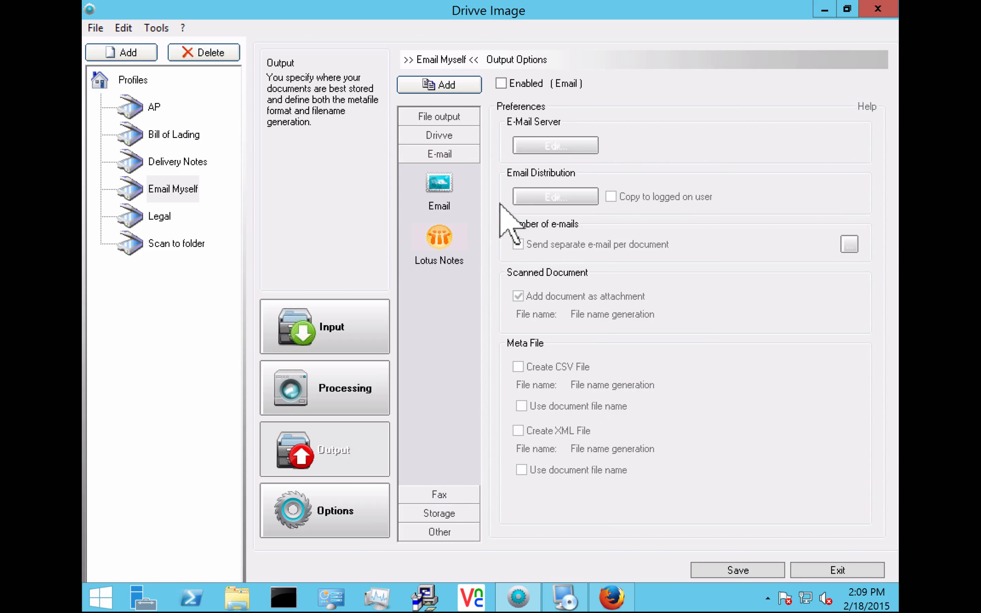
pyautogui.click(500, 83)
pyautogui.click(556, 151)
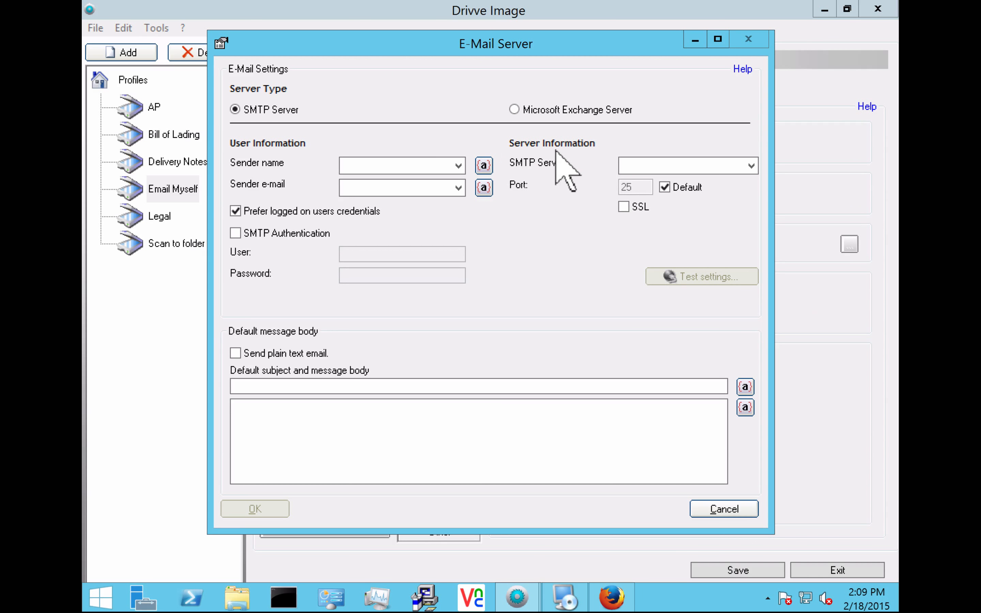
pyautogui.click(561, 115)
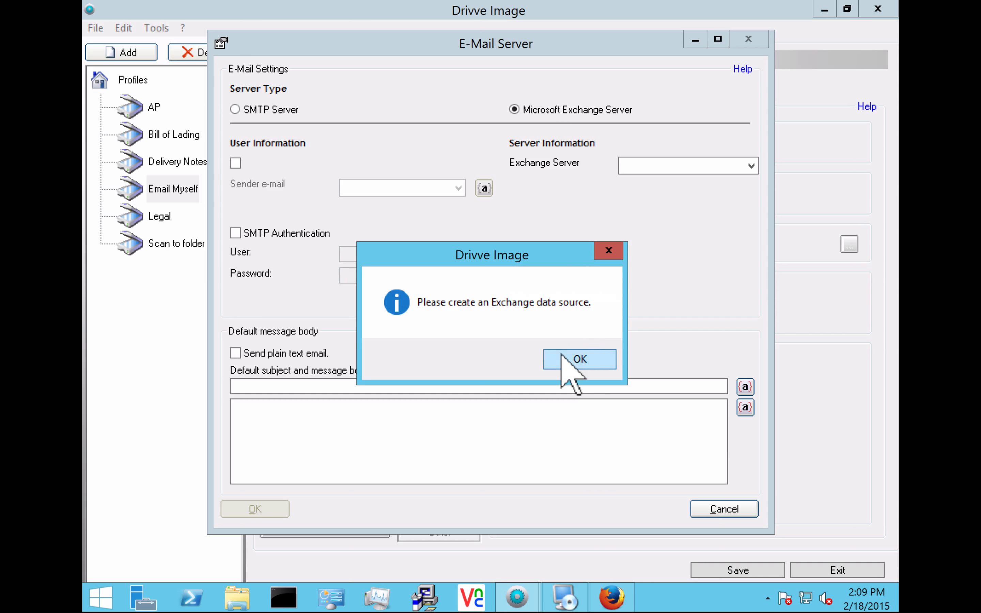
pyautogui.click(563, 358)
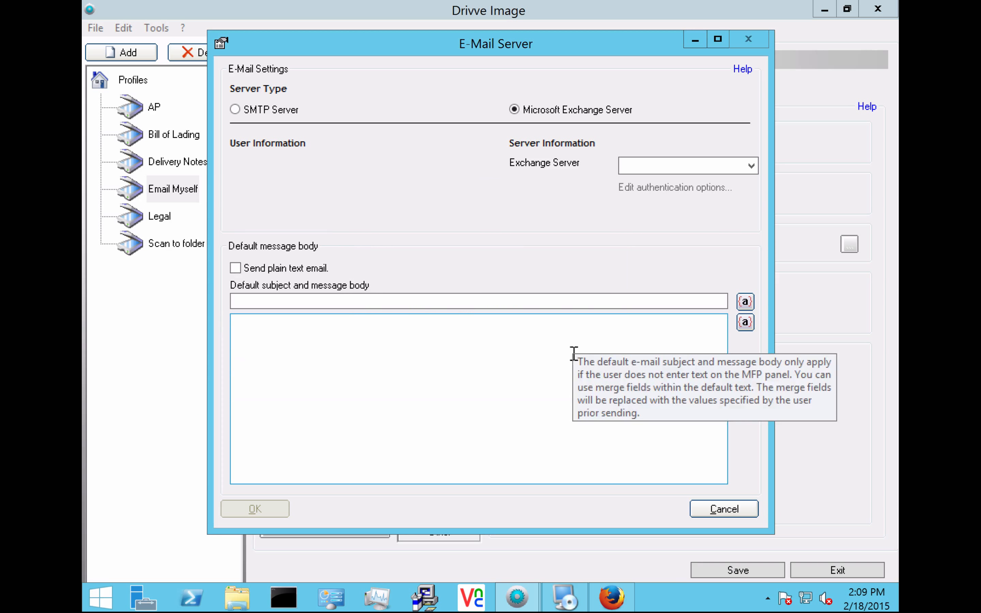
pyautogui.click(260, 115)
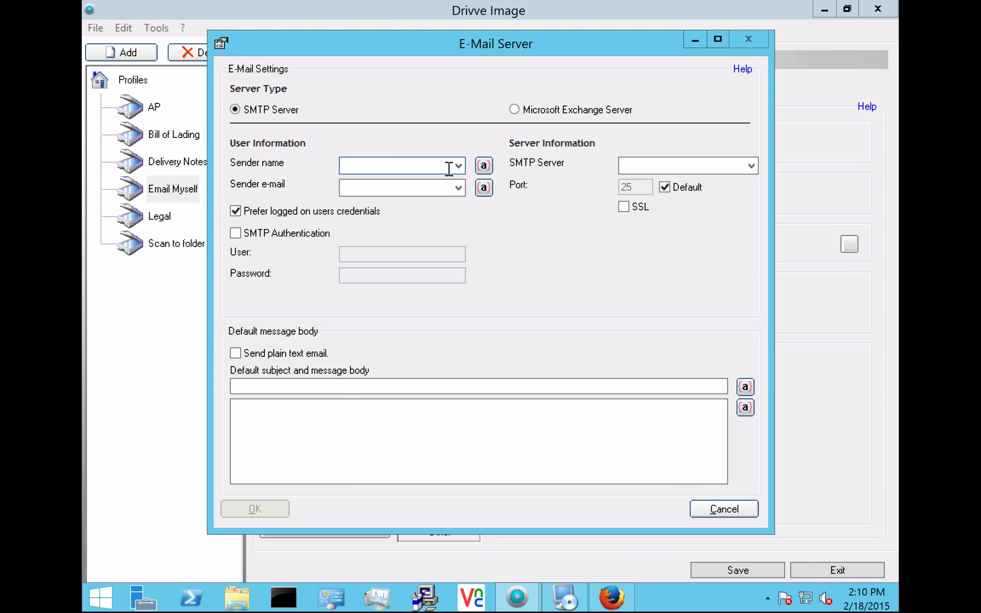
# - Set the sender name to the <ADS:CommonName> Active Directory variable
pyautogui.click(388, 167)
pyautogui.click(483, 165)
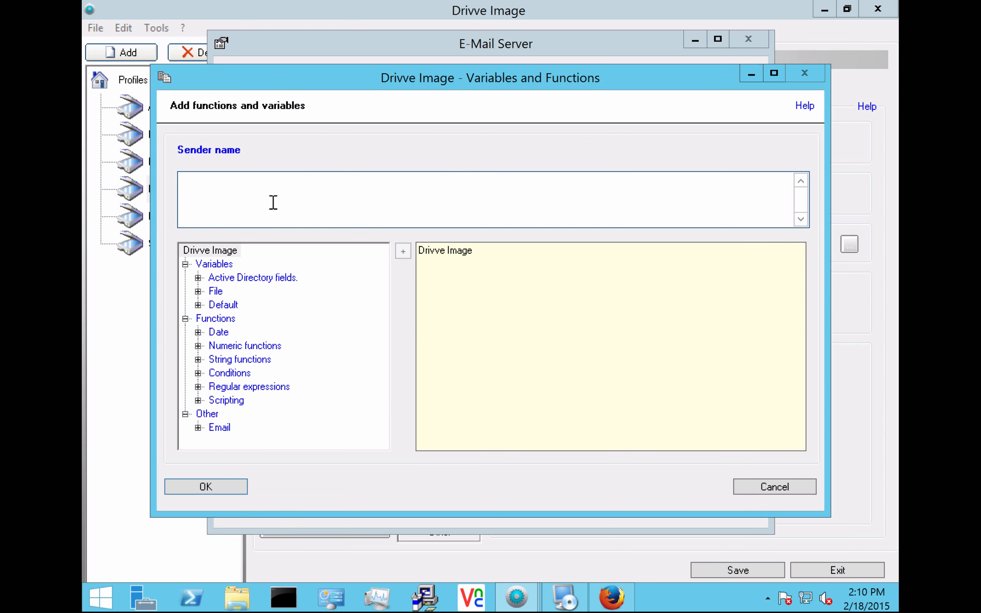
pyautogui.click(196, 278)
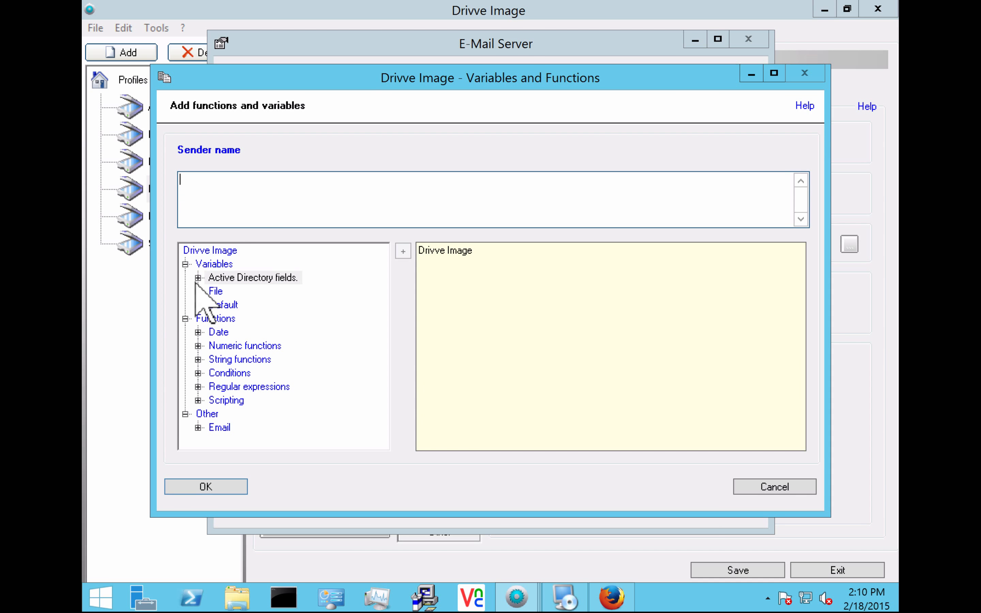
pyautogui.click(198, 278)
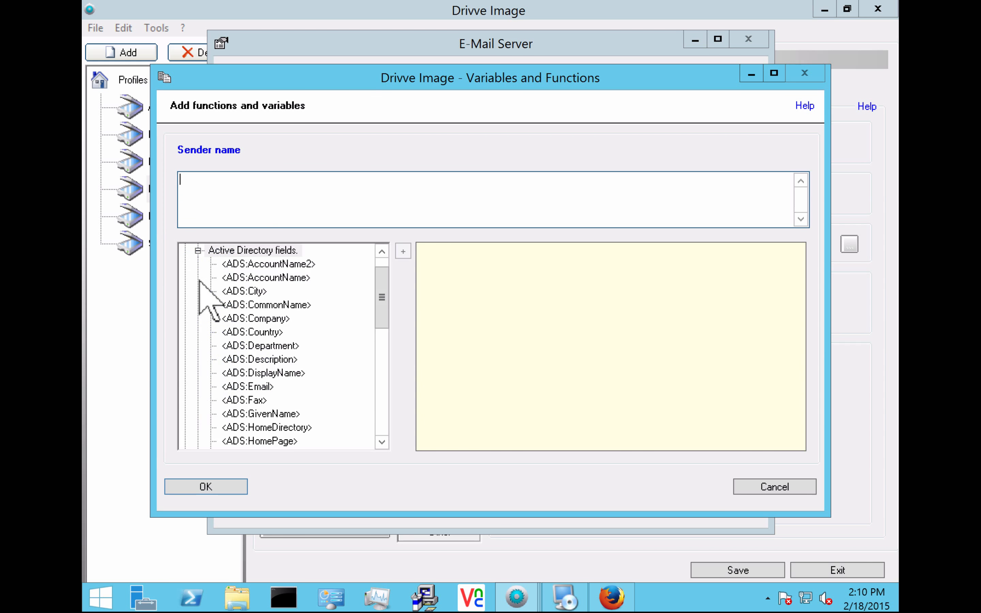
pyautogui.doubleClick(256, 305)
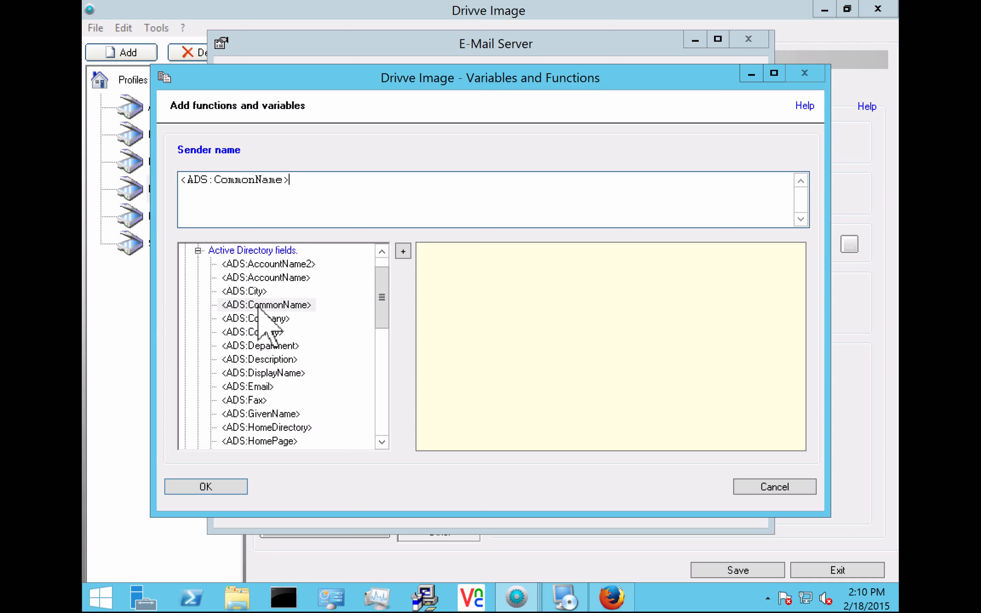
pyautogui.click(206, 487)
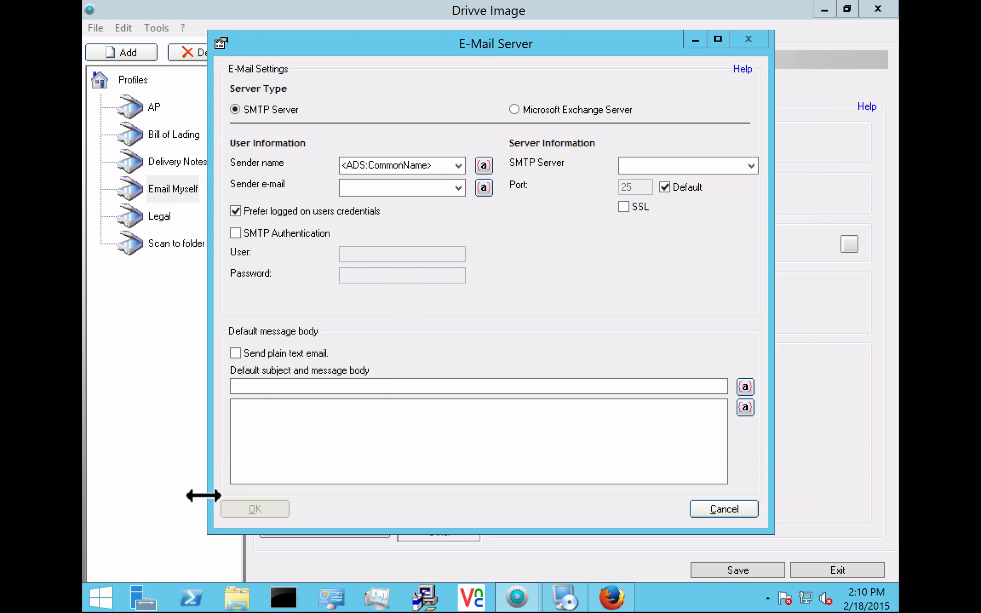
# - Enter the copier's fixed sender e-mail address at customer.com
pyautogui.click(483, 189)
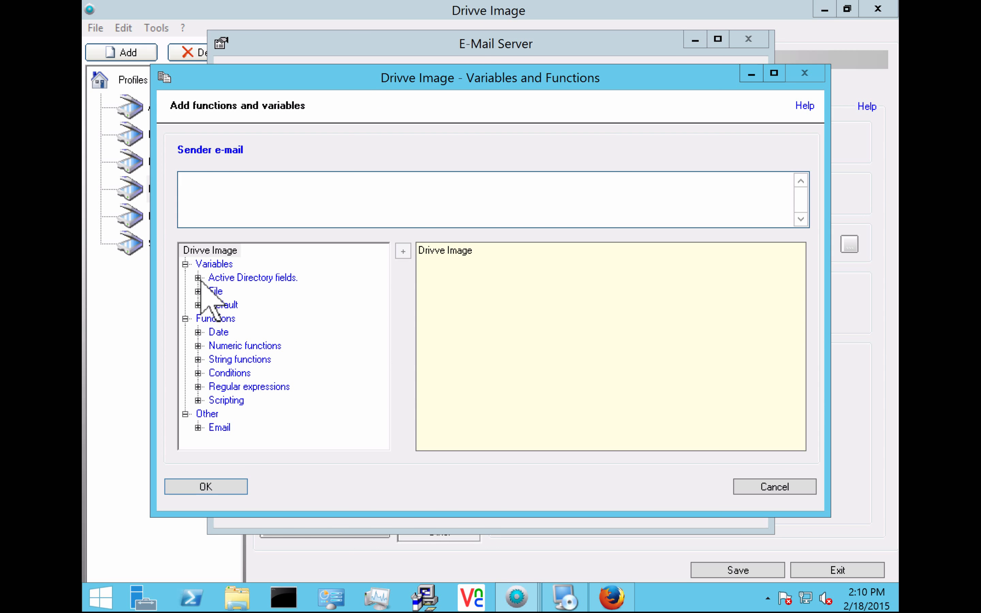
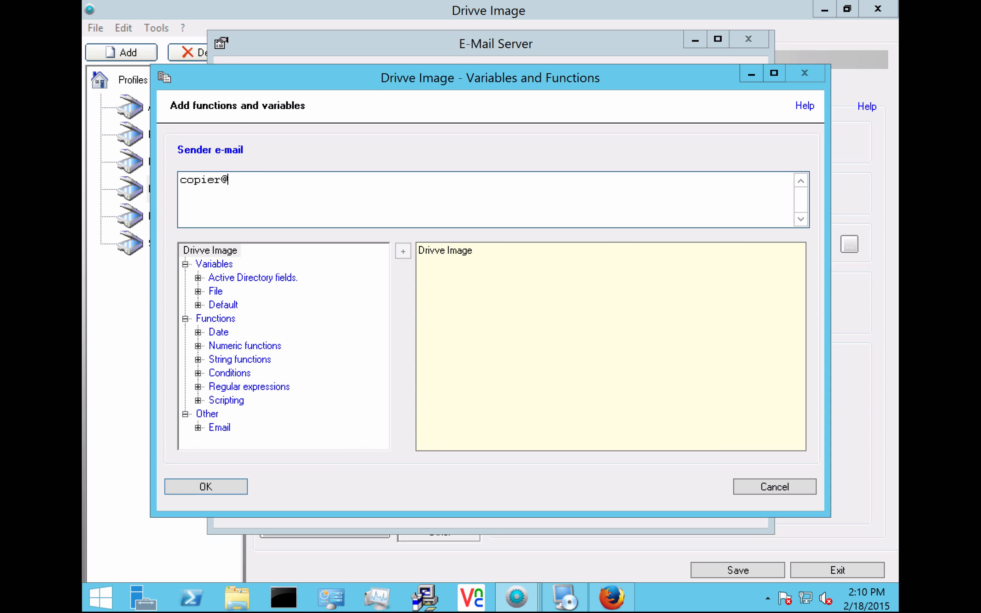
pyautogui.click(187, 490)
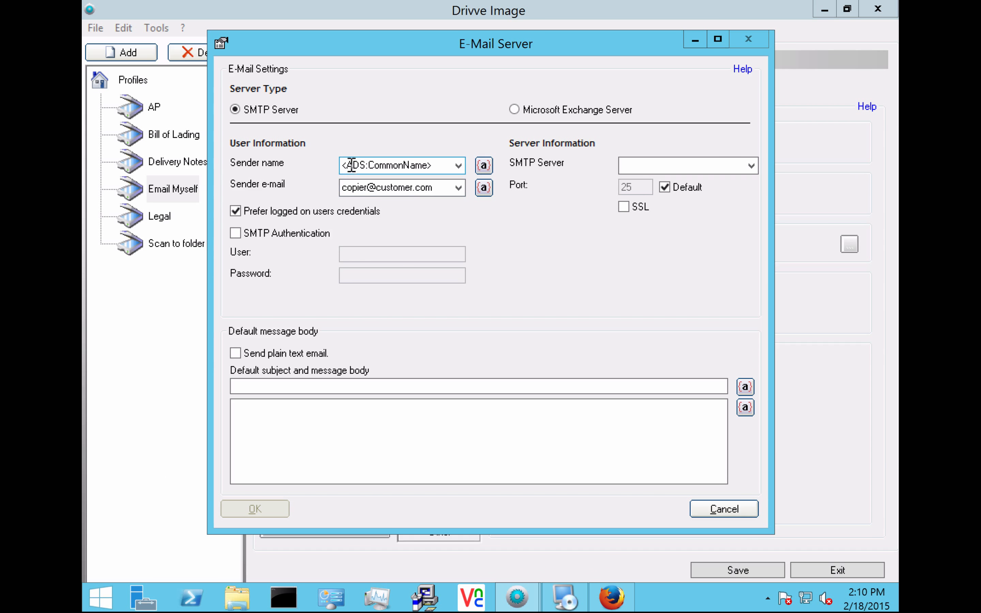
pyautogui.click(663, 166)
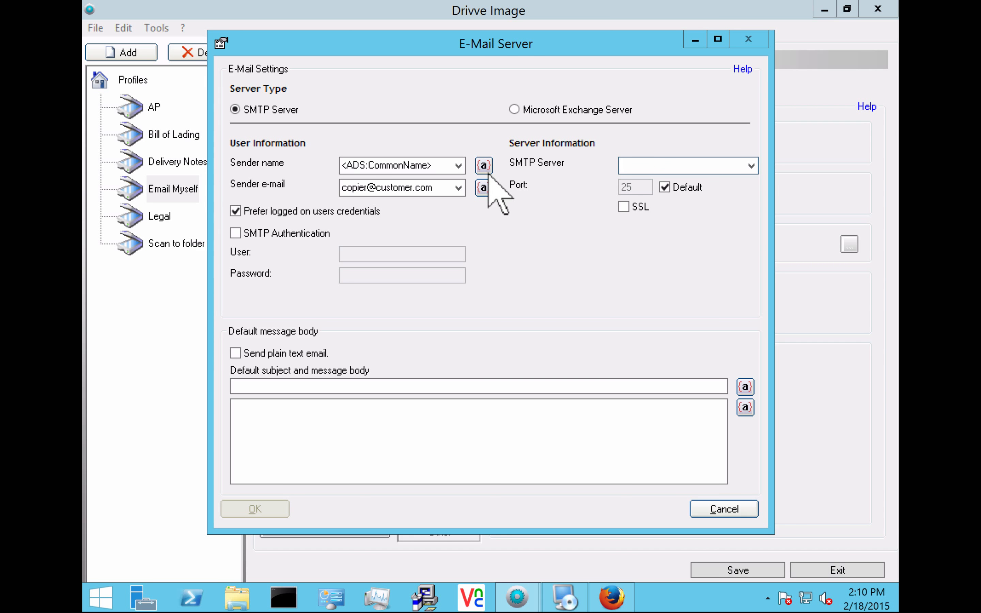
# - Set SMTP server 127.0.0.1 and subject 'new scan from <Device Location>'
pyautogui.write('127.0.0.1')
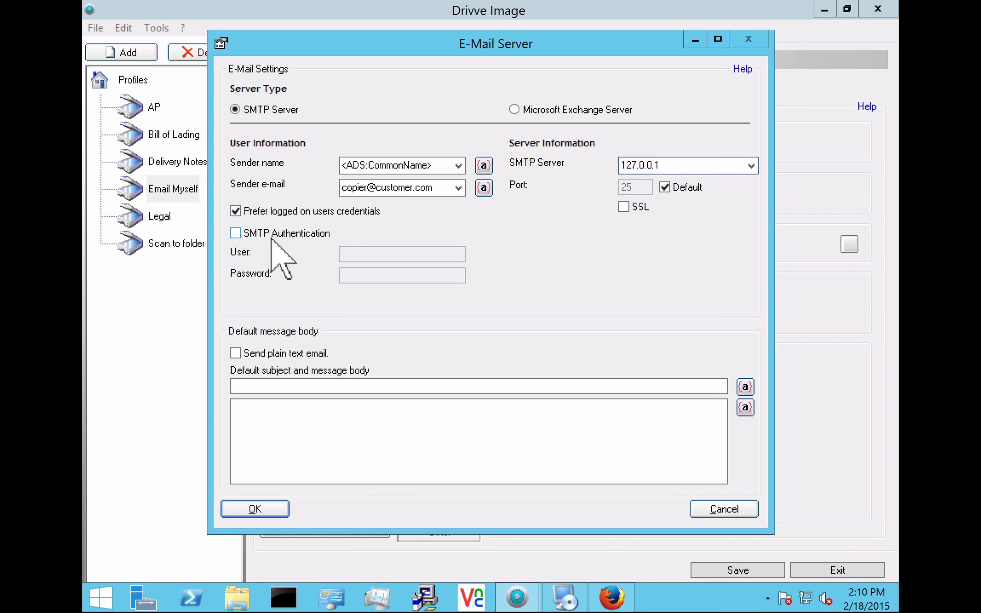
pyautogui.click(312, 387)
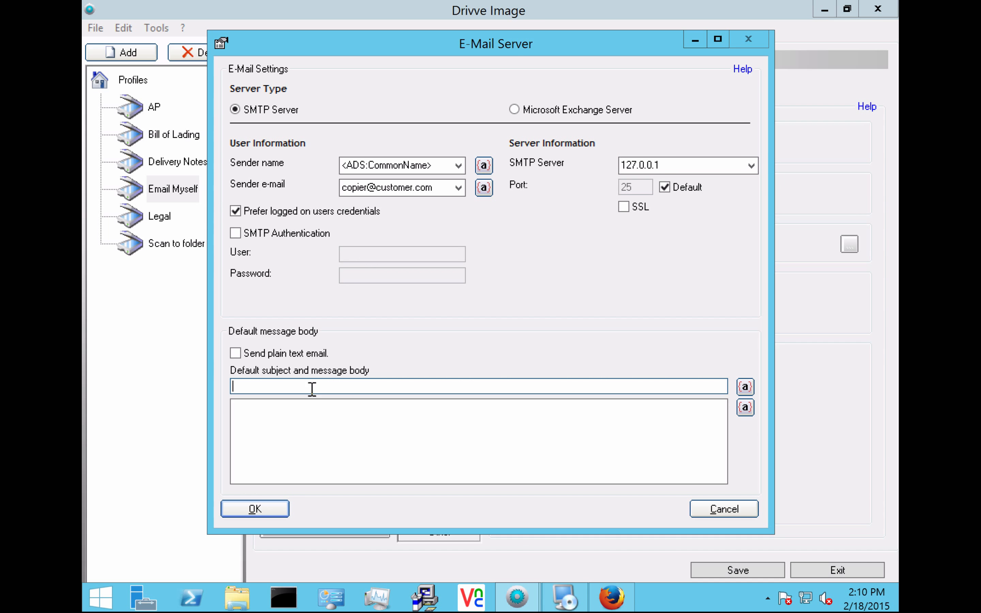
pyautogui.write('new scan from')
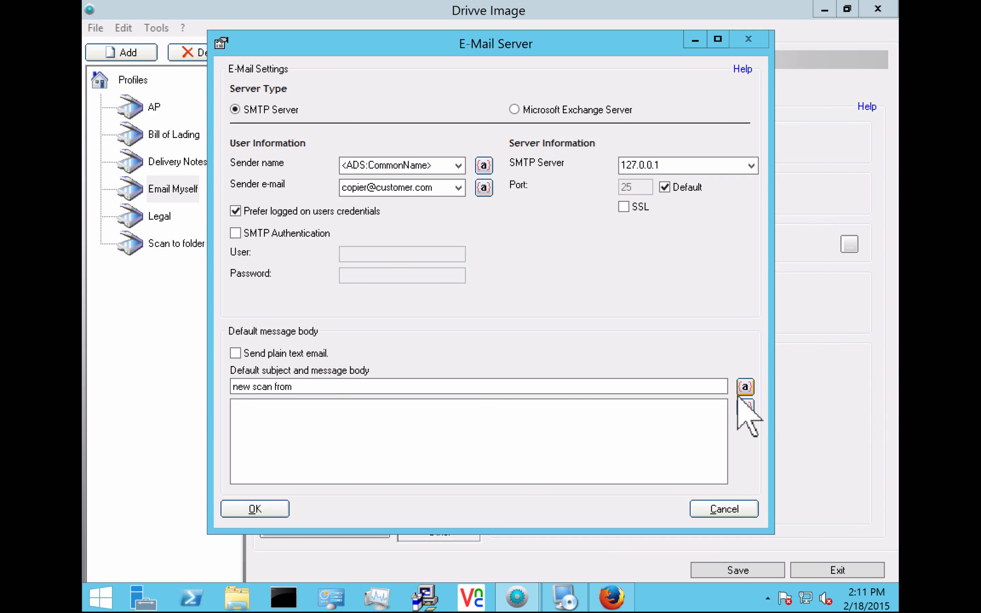
pyautogui.click(745, 386)
pyautogui.click(197, 305)
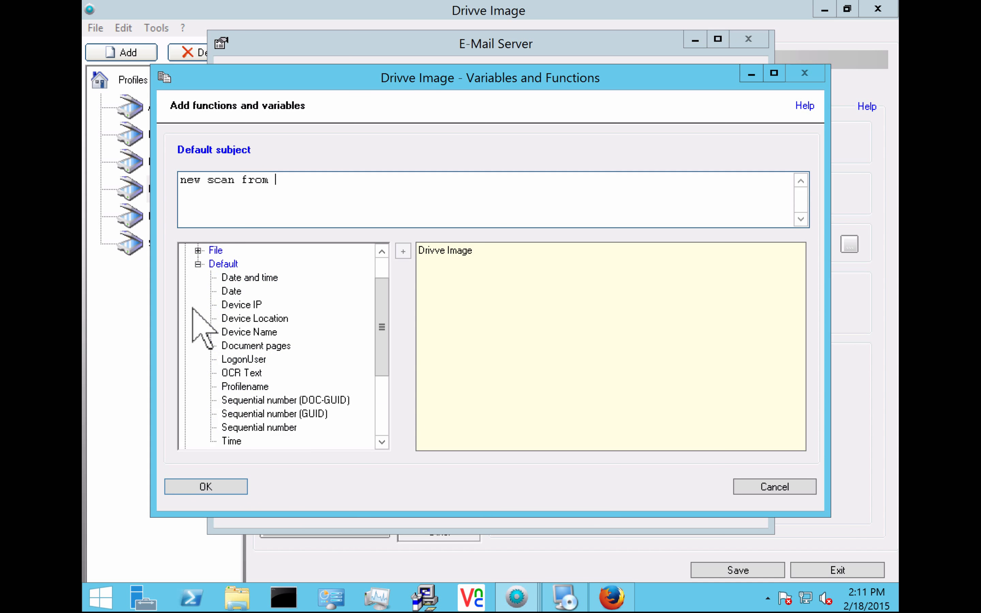
pyautogui.doubleClick(244, 320)
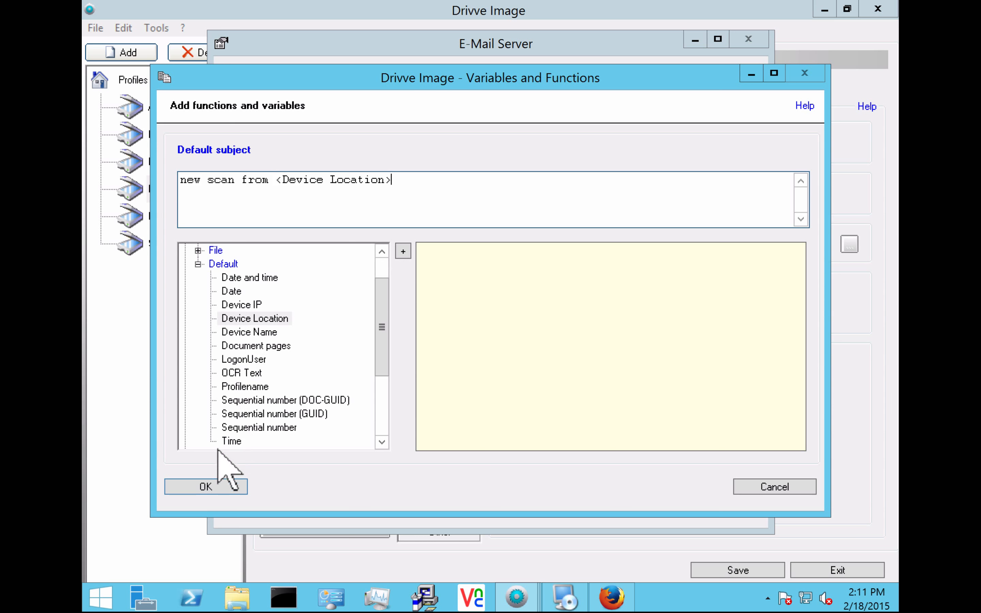
pyautogui.click(205, 487)
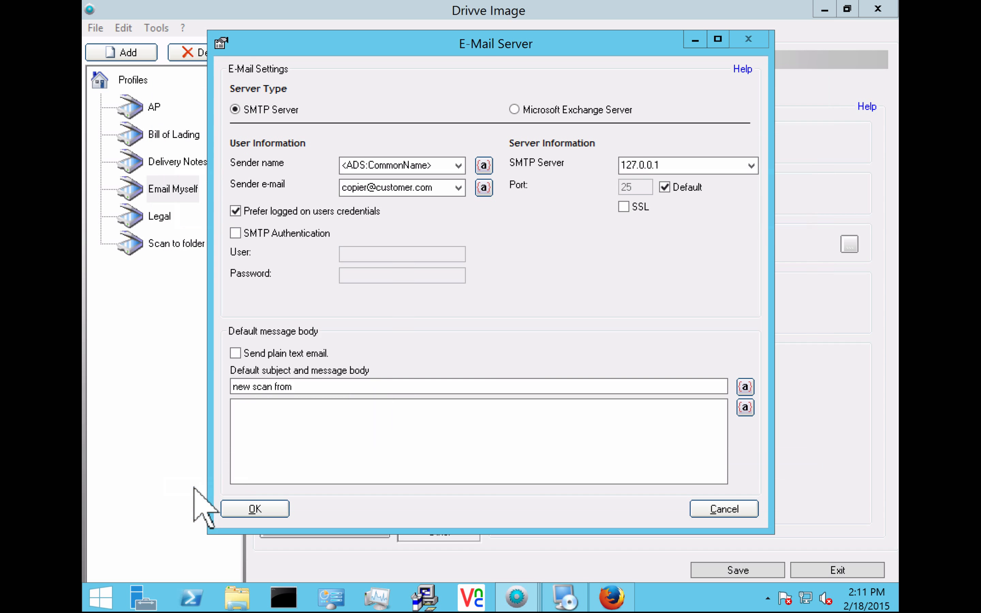
# - Insert <ADS:CommonName> as the message body
pyautogui.click(747, 408)
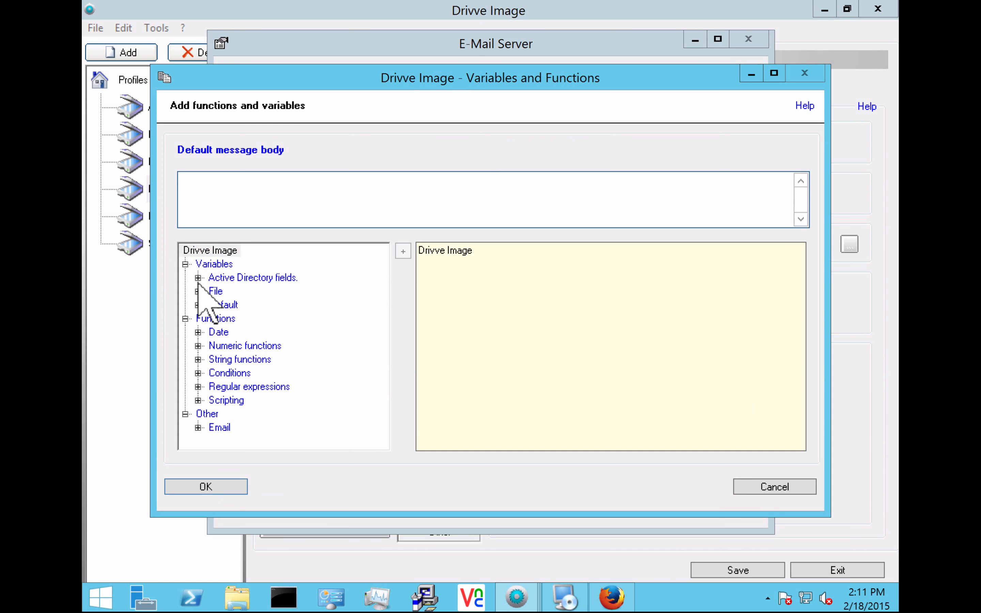
pyautogui.click(198, 281)
pyautogui.click(198, 277)
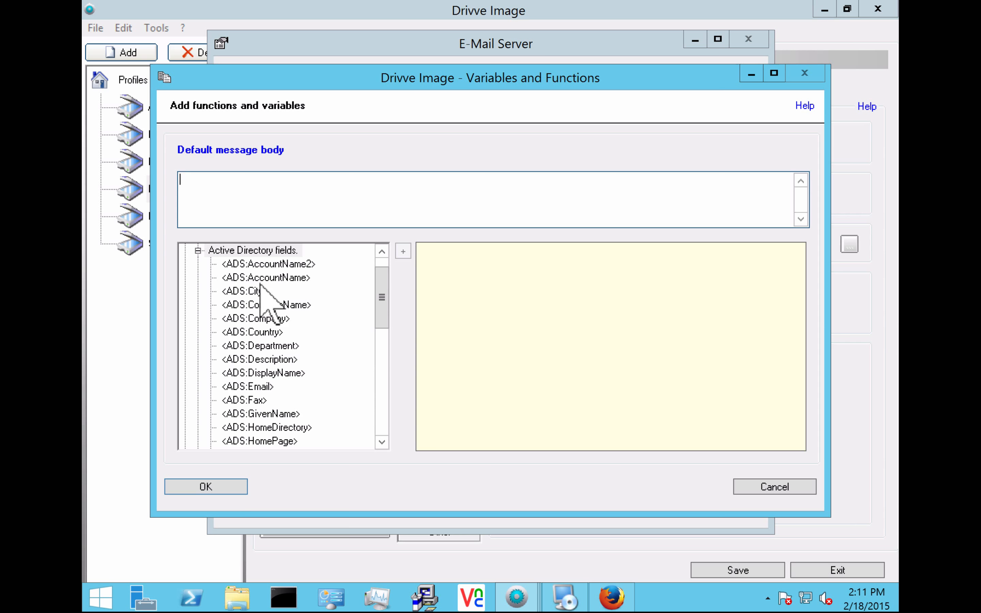
pyautogui.doubleClick(273, 304)
pyautogui.click(209, 488)
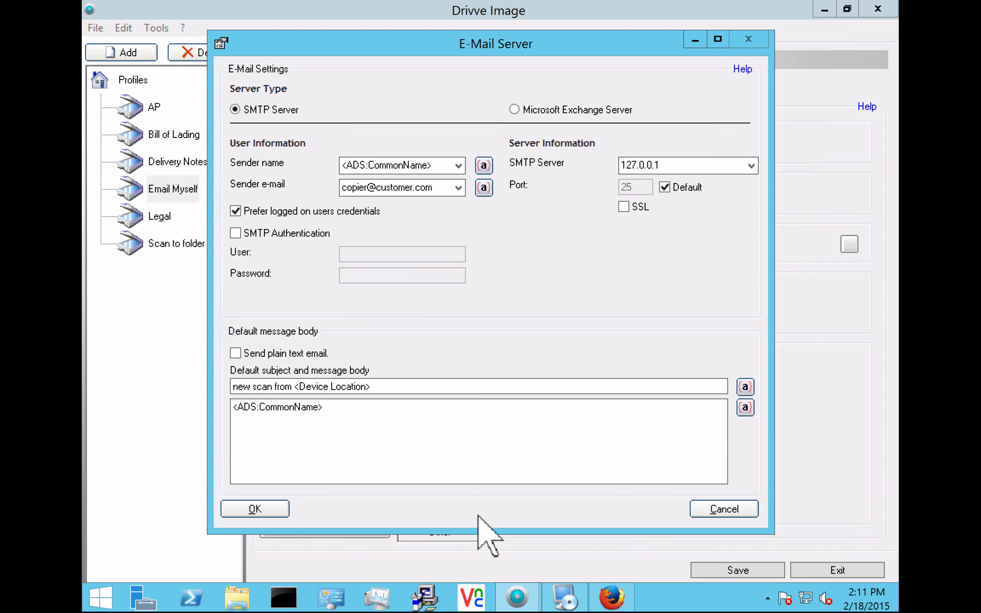
# - Save the Email Myself profile and open the web device panel in Firefox
pyautogui.click(256, 509)
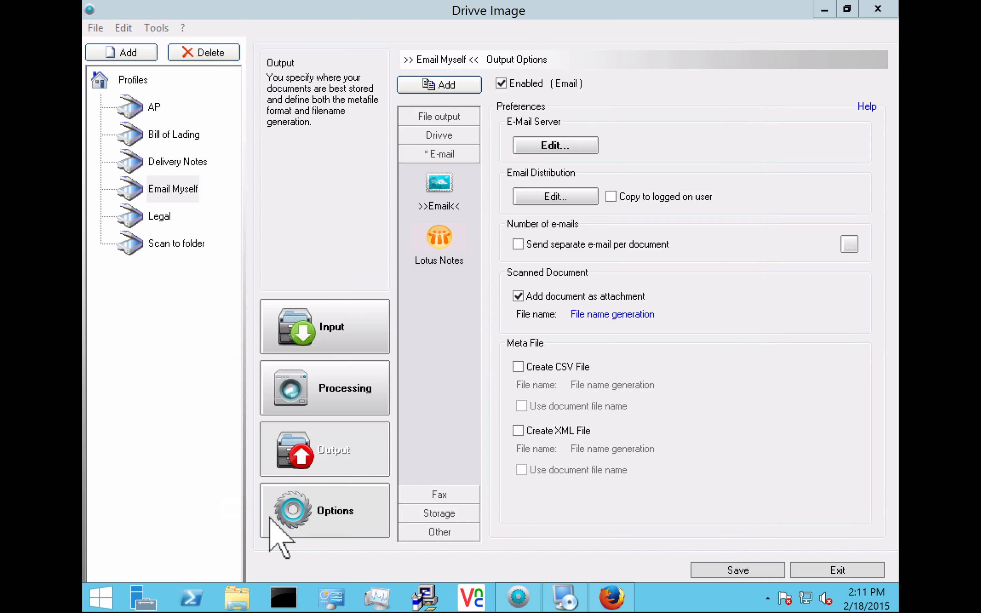
pyautogui.click(725, 570)
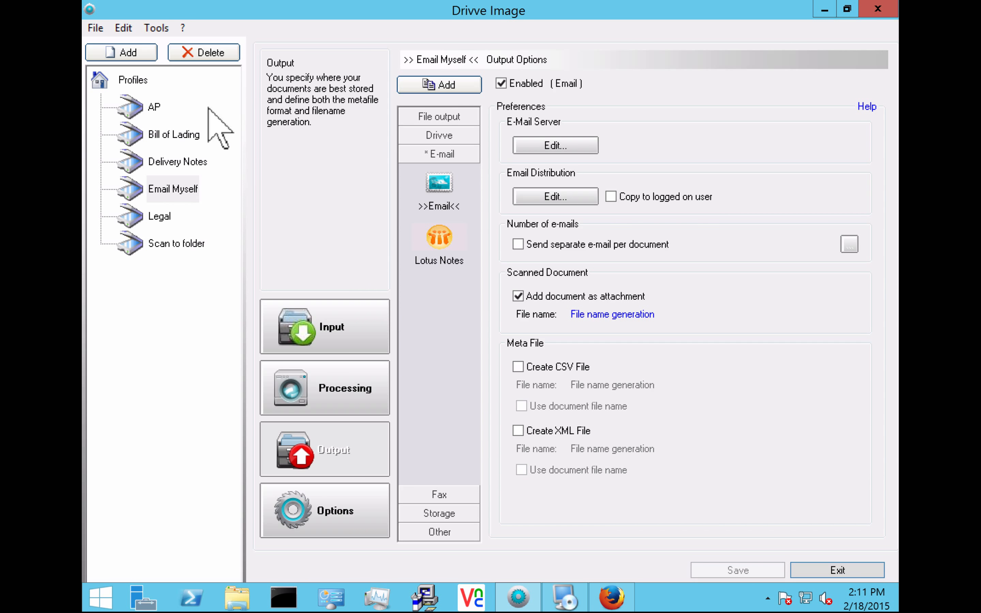
pyautogui.doubleClick(167, 194)
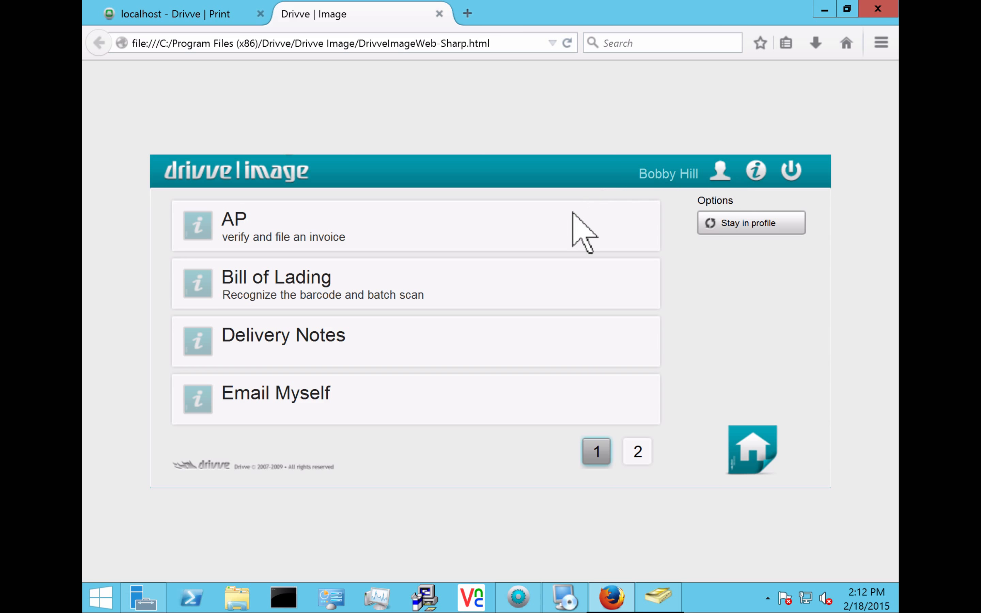
# - Run Email Myself with PDF (searchable) conversion and scan a document
pyautogui.click(322, 410)
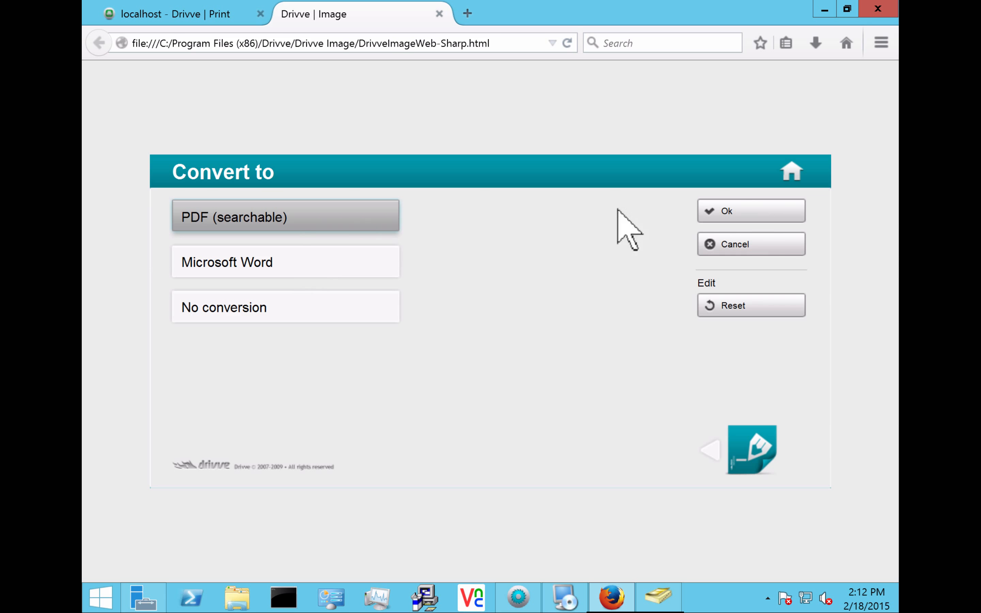
pyautogui.click(742, 221)
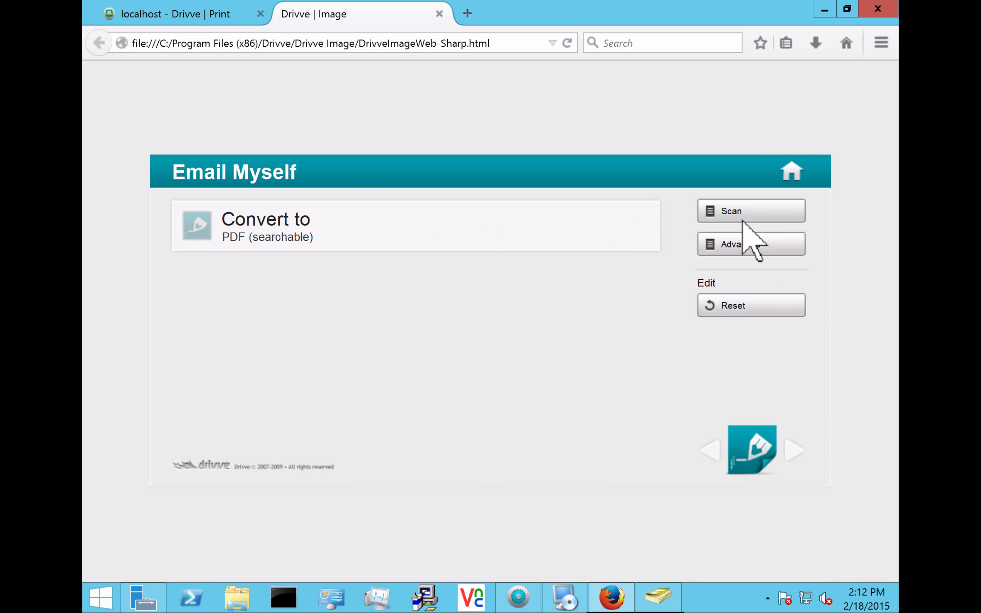
pyautogui.click(743, 219)
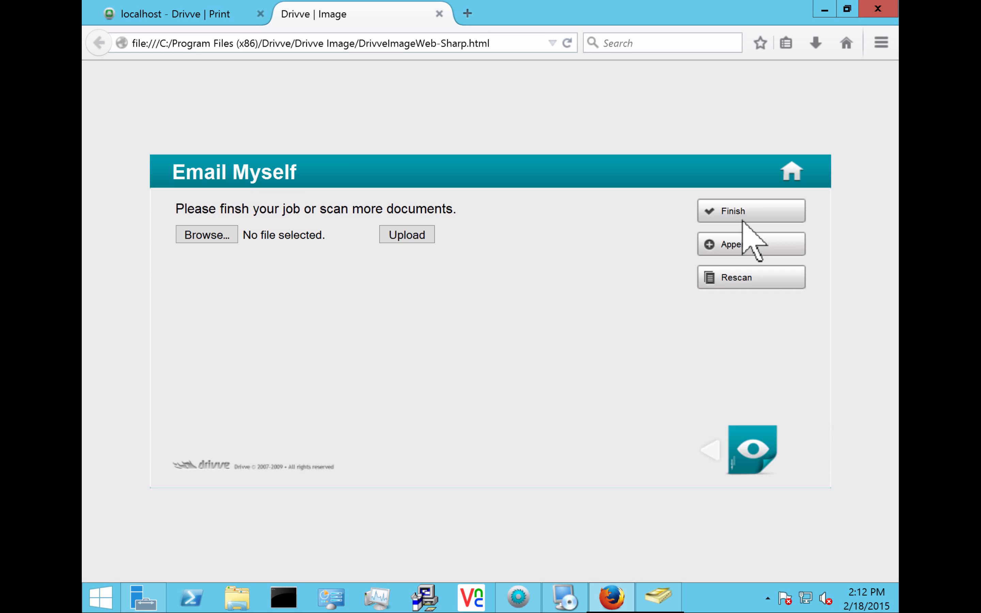